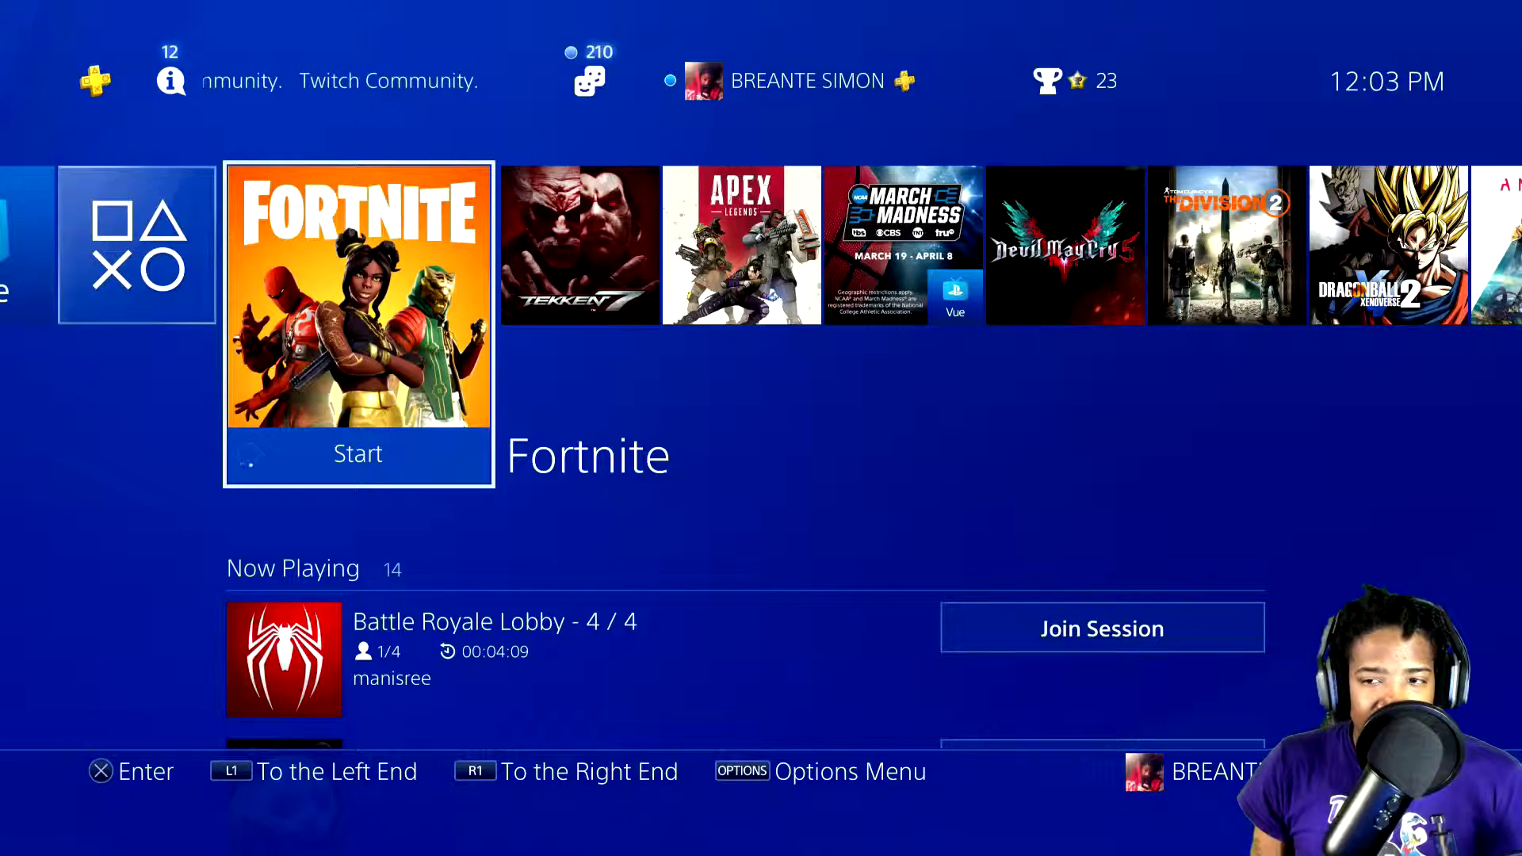
Open the Sound and Screen category in the console's system settings
{"action": "key", "text": "Up"}
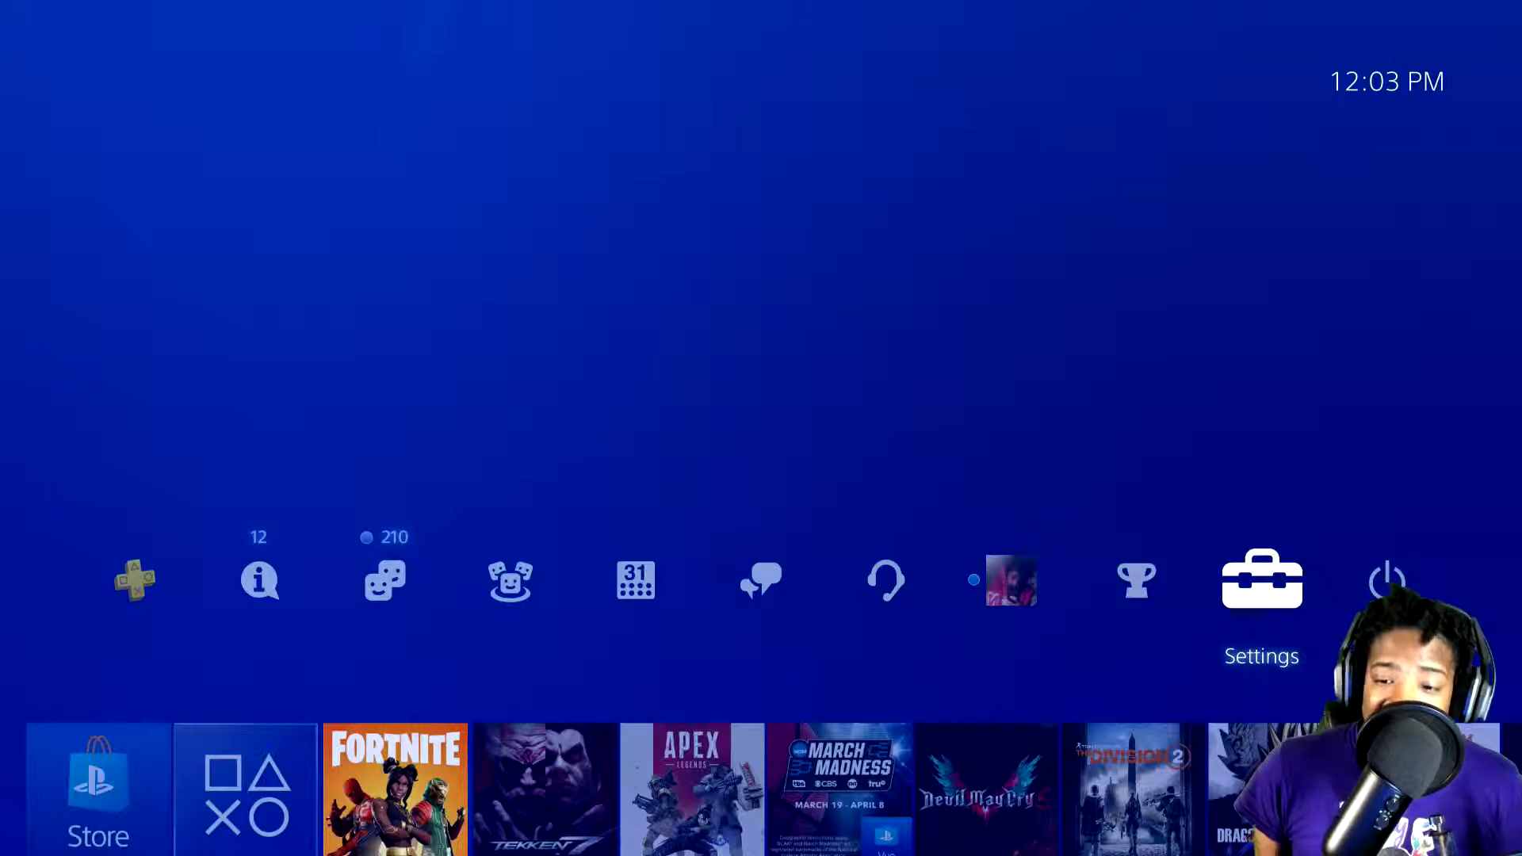
{"action": "key", "text": "Return"}
{"action": "key", "text": "Down"}
{"action": "key", "text": "Down"}
{"action": "key", "text": "Down"}
{"action": "key", "text": "Down"}
{"action": "key", "text": "Down"}
{"action": "key", "text": "Down"}
{"action": "key", "text": "Down"}
{"action": "key", "text": "Down"}
{"action": "key", "text": "Down"}
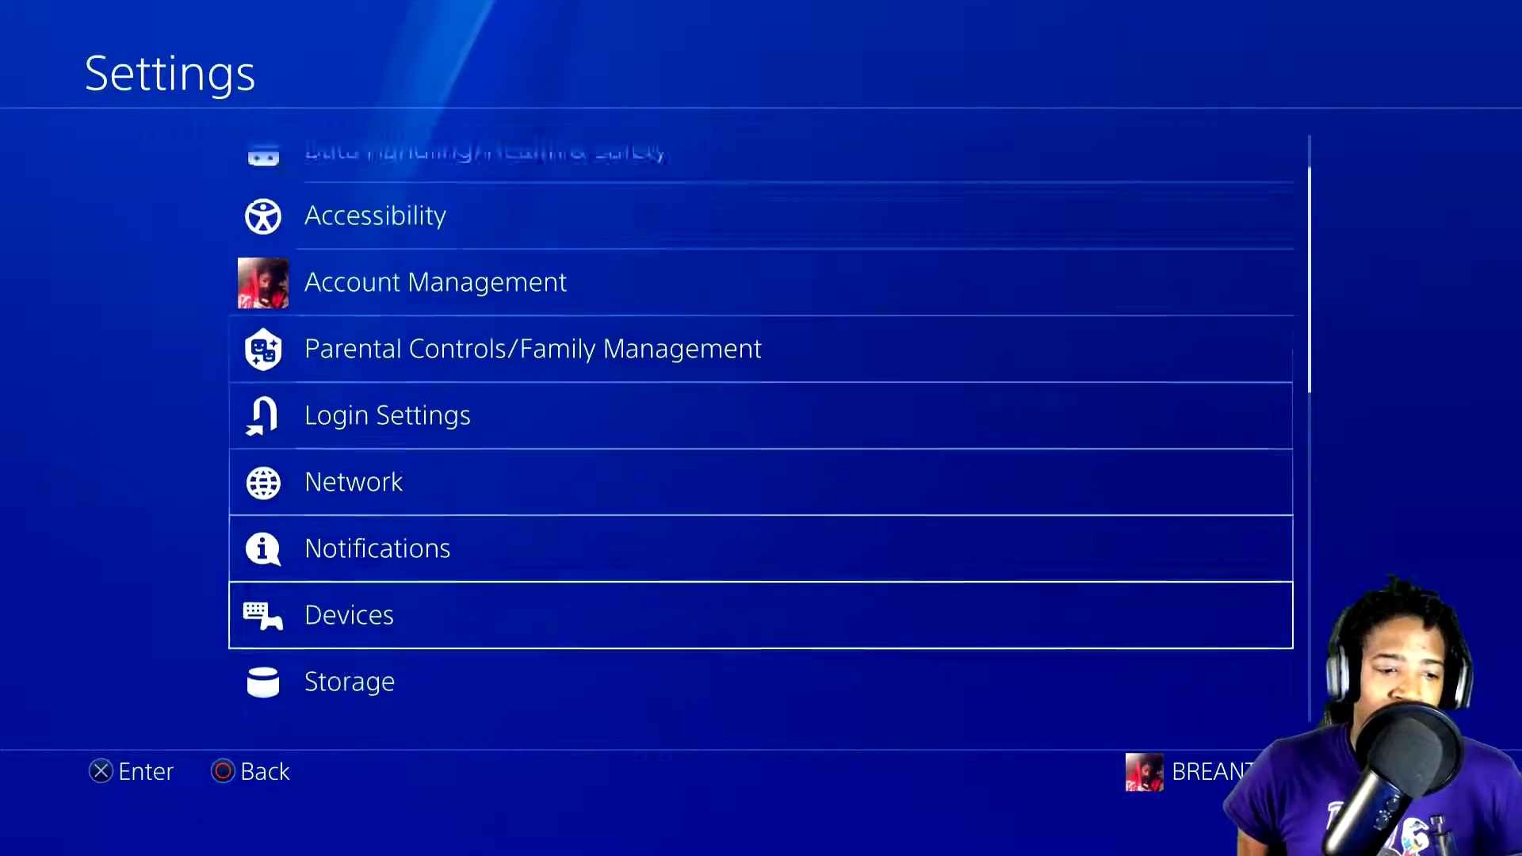
{"action": "key", "text": "Return"}
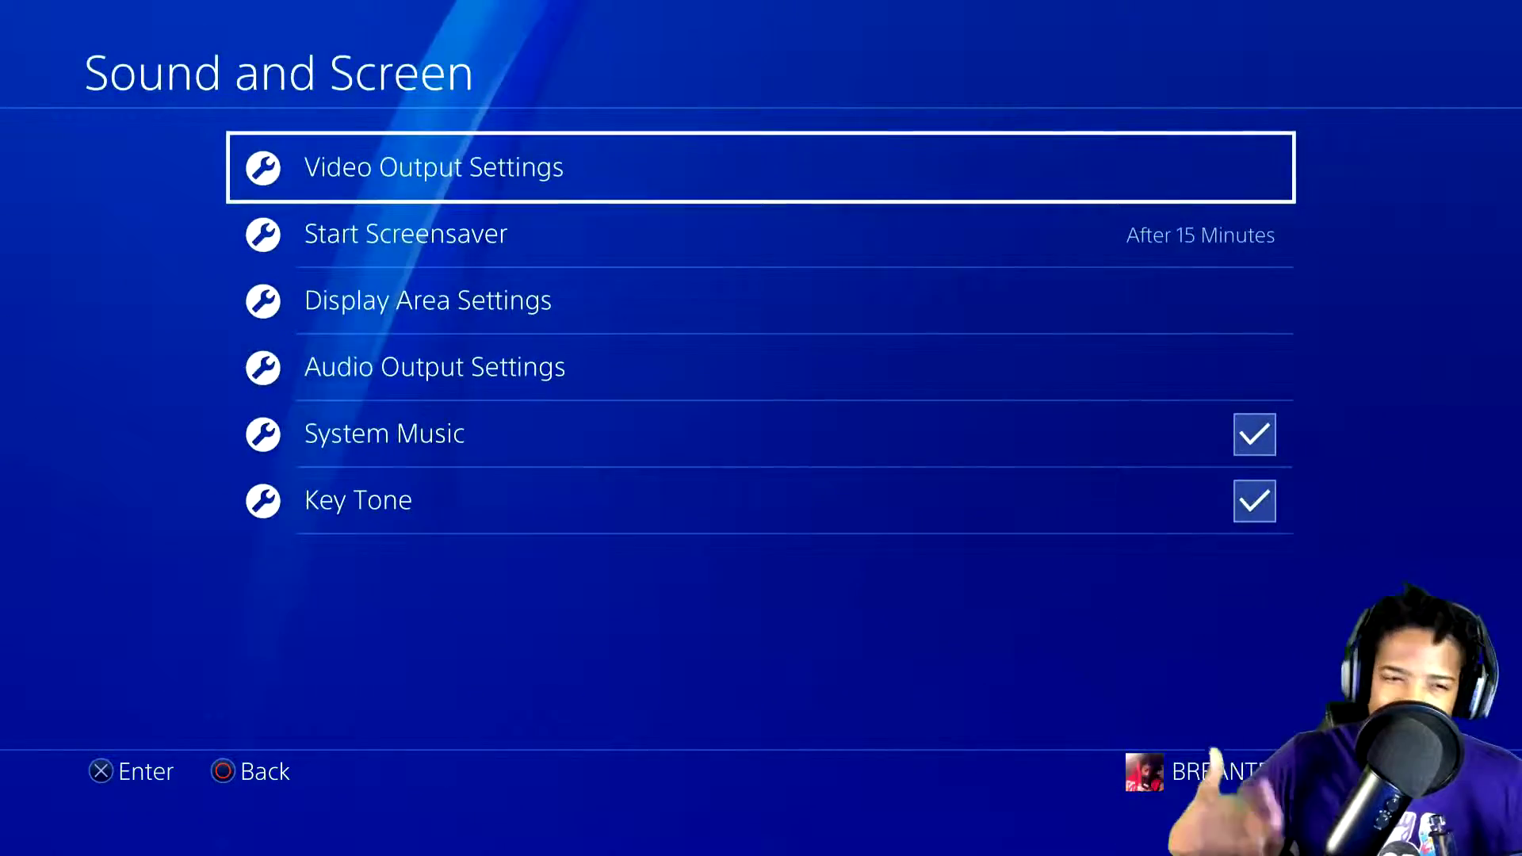
In the Audio Output Settings, set the primary output port to DIGITAL OUT (OPTICAL)
{"action": "key", "text": "Down"}
{"action": "key", "text": "Down"}
{"action": "key", "text": "Down"}
{"action": "key", "text": "Return"}
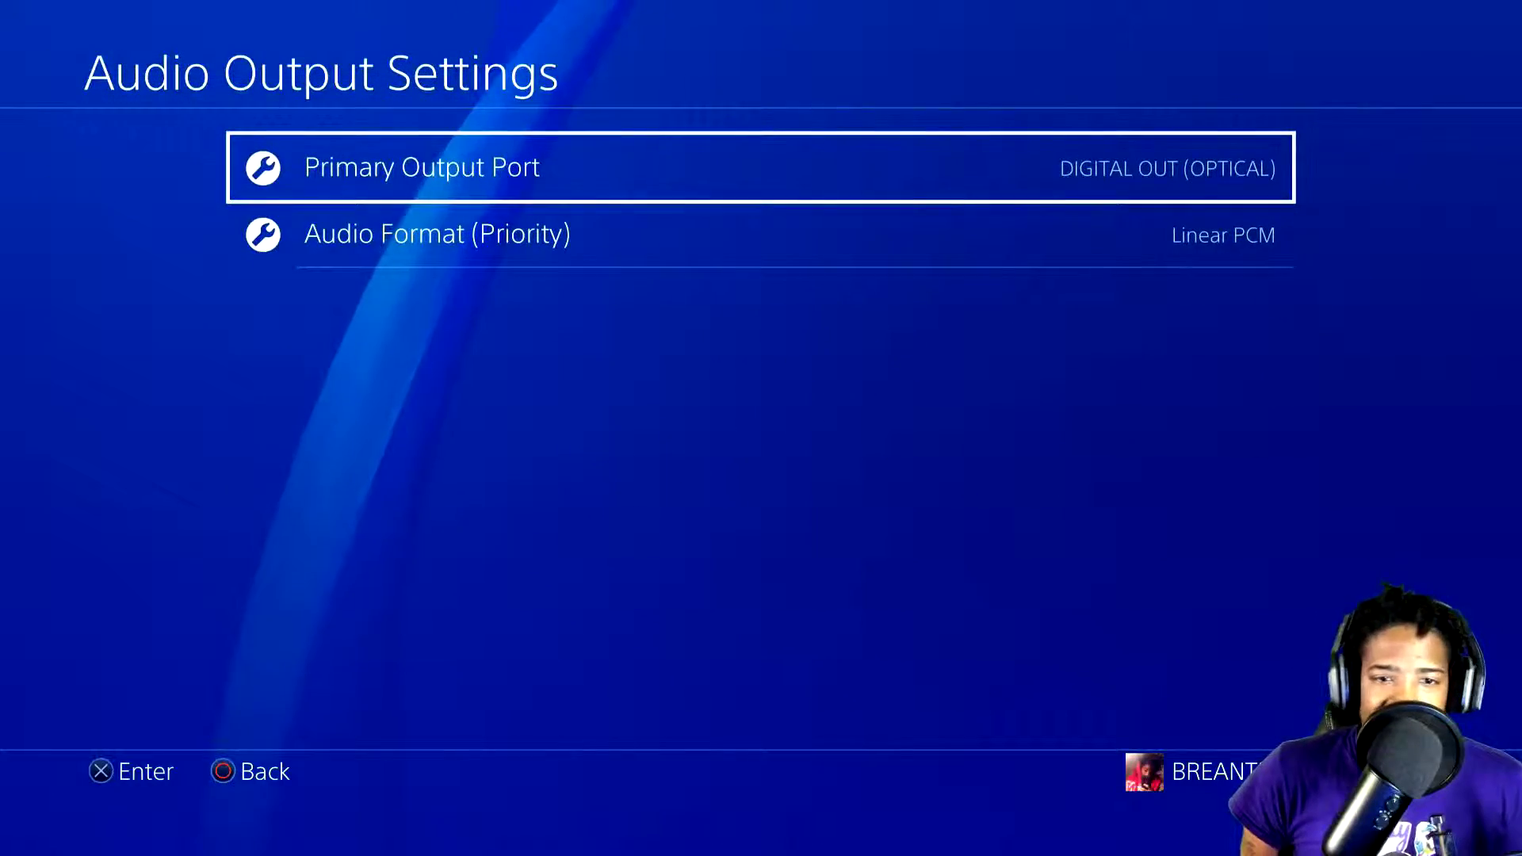
{"action": "key", "text": "Return"}
{"action": "key", "text": "Return"}
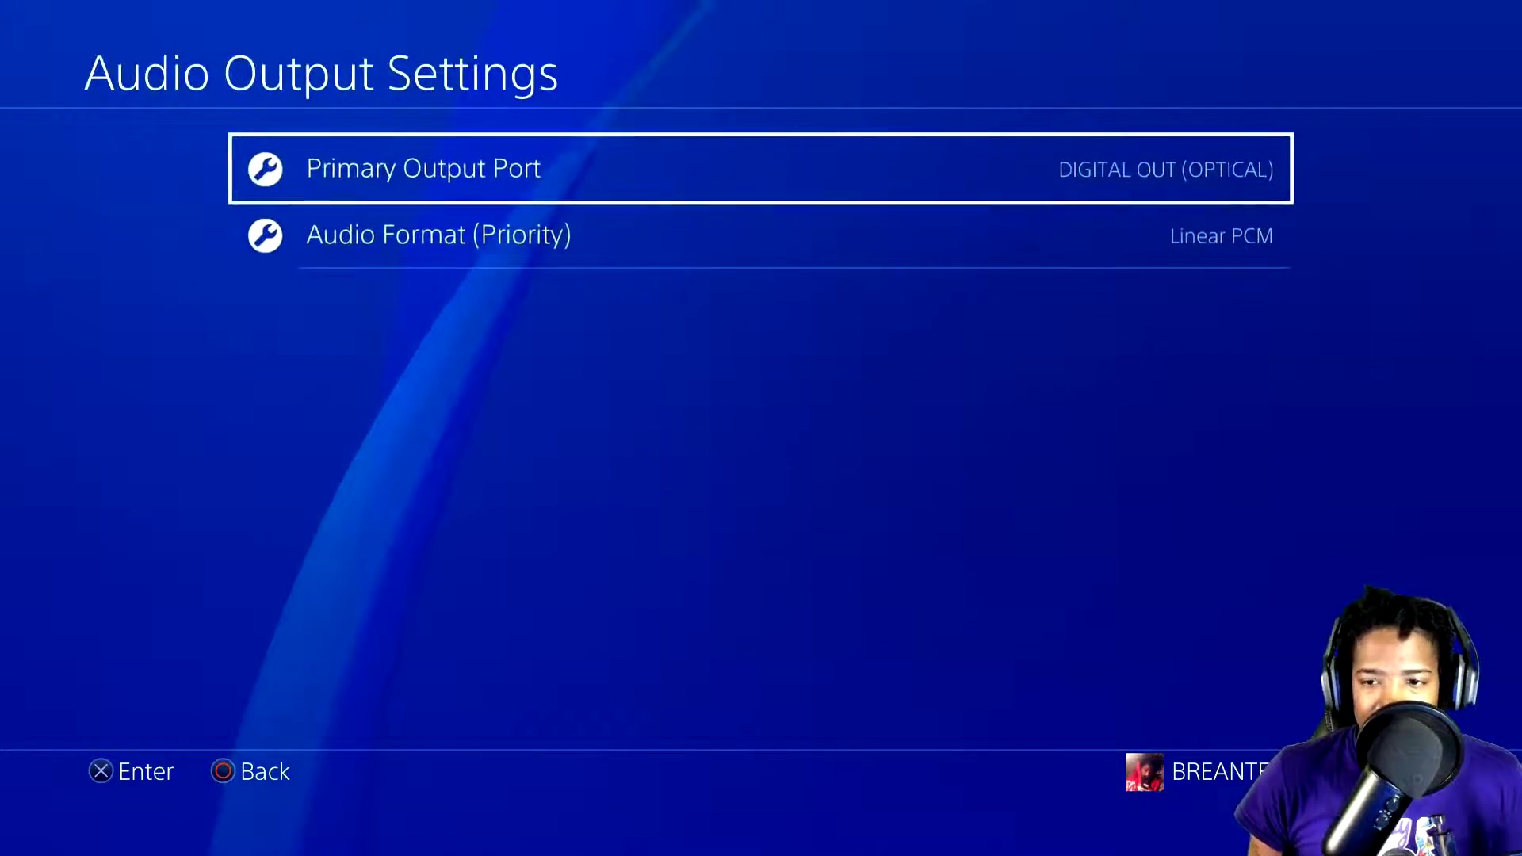
Set Audio Format (Priority) to Linear PCM and leave the Audio Output Settings
{"action": "key", "text": "Down"}
{"action": "key", "text": "Return"}
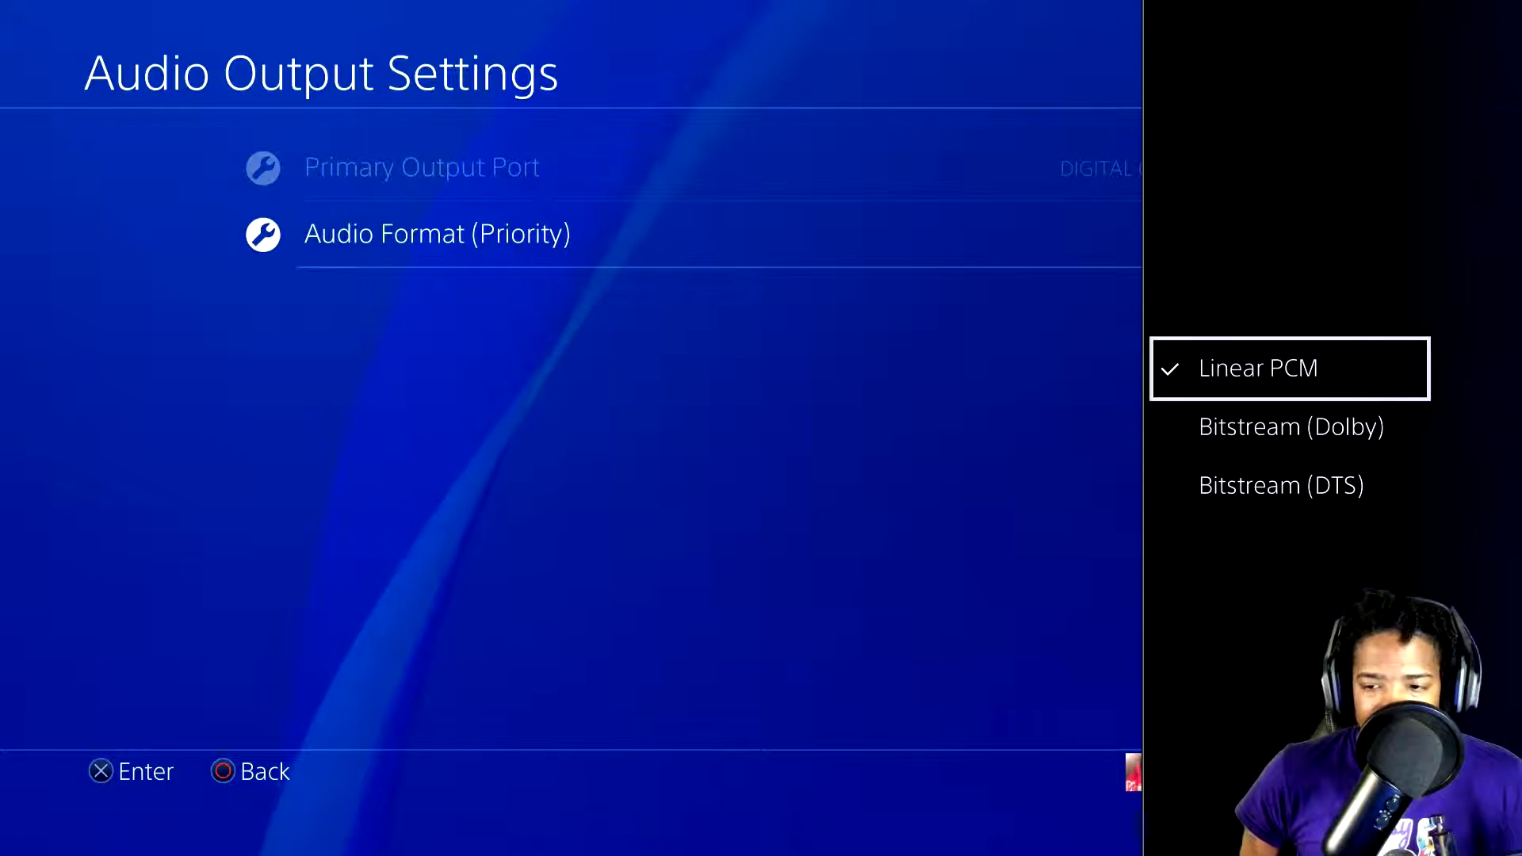
{"action": "key", "text": "Return"}
{"action": "key", "text": "Escape"}
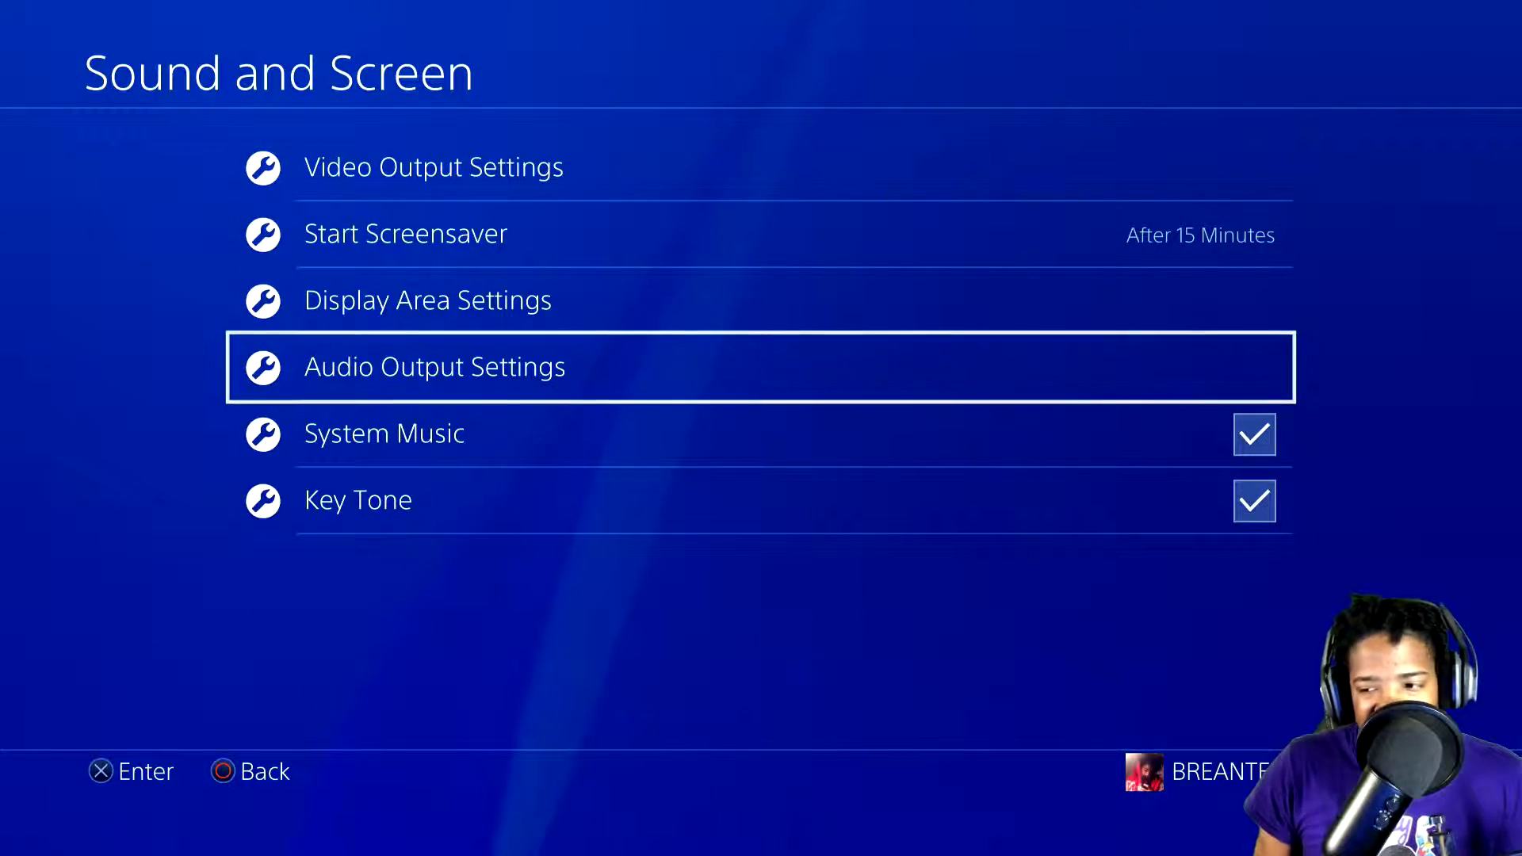
Leave Sound and Screen and open the Audio Devices settings under Devices
{"action": "key", "text": "Escape"}
{"action": "key", "text": "Up"}
{"action": "key", "text": "Up"}
{"action": "key", "text": "Up"}
{"action": "key", "text": "Up"}
{"action": "key", "text": "Return"}
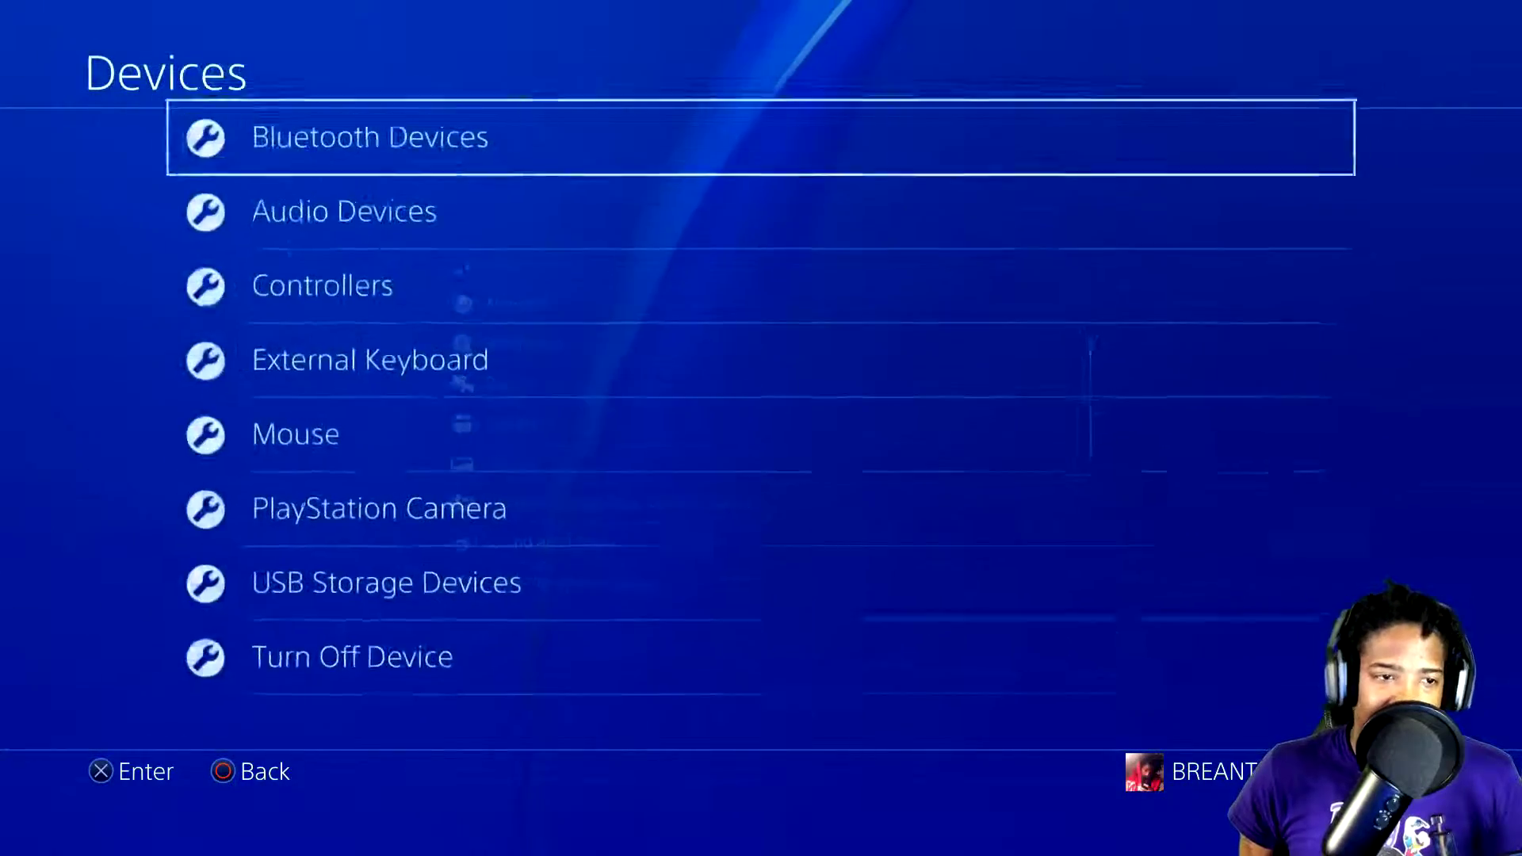
{"action": "key", "text": "Down"}
{"action": "key", "text": "Return"}
Set the chat audio output device to TV or AV Amplifier
{"action": "key", "text": "Down"}
{"action": "key", "text": "Down"}
{"action": "key", "text": "Up"}
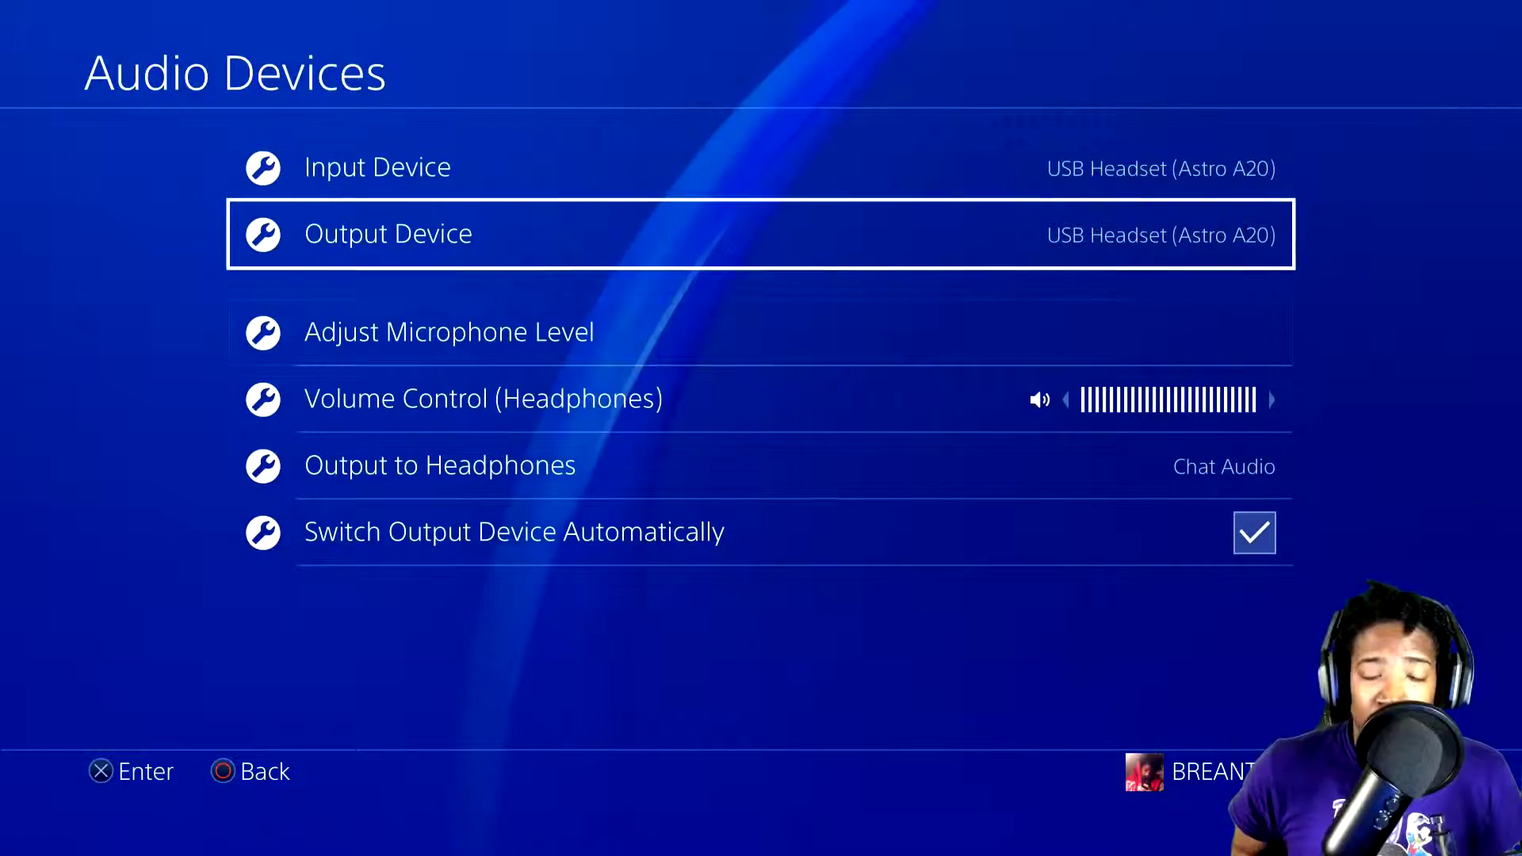
{"action": "key", "text": "Return"}
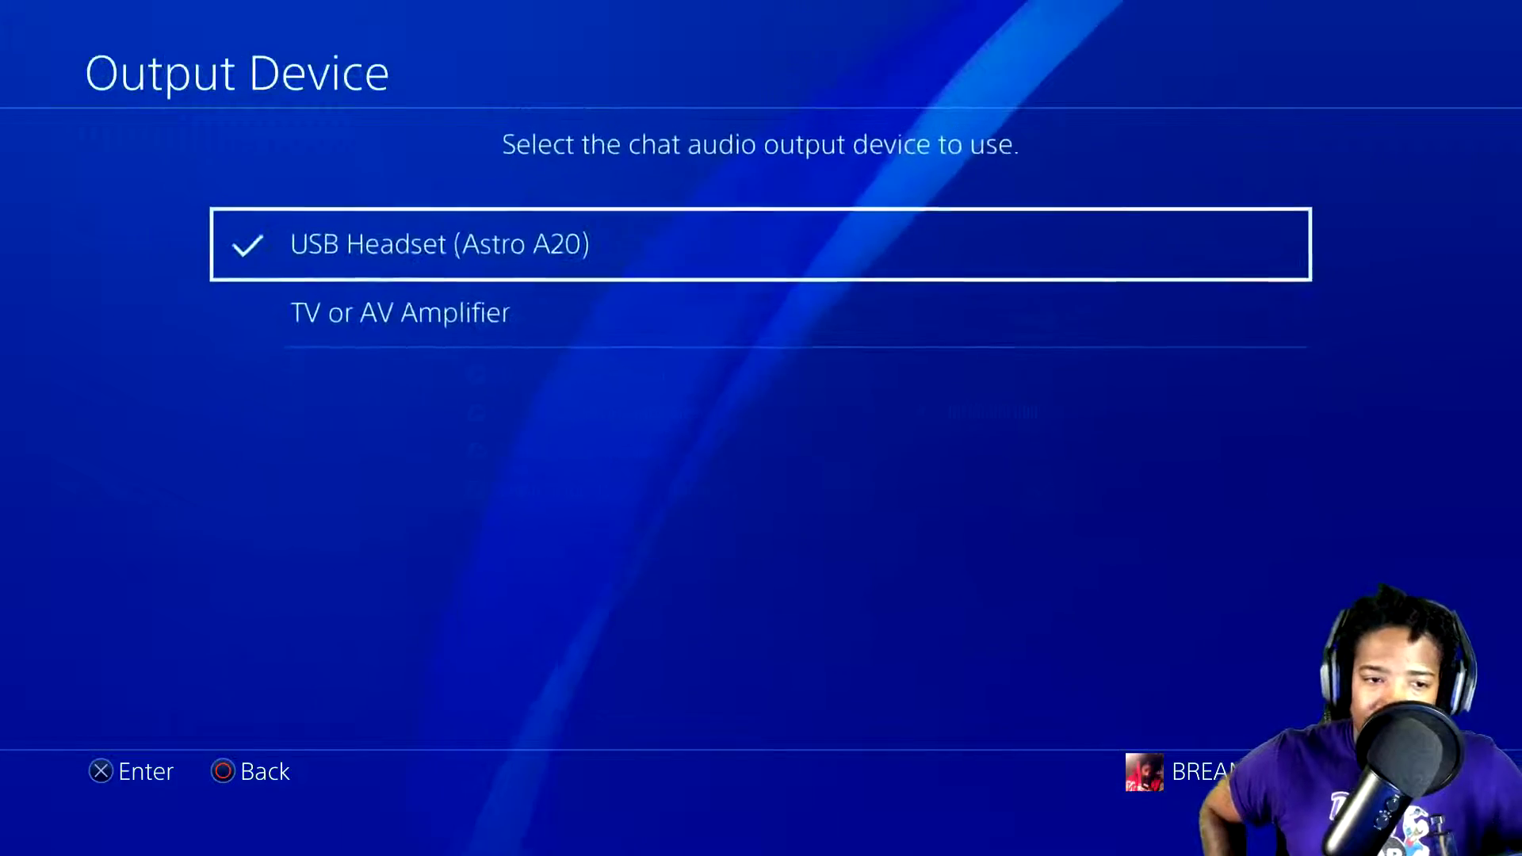
{"action": "key", "text": "Down"}
{"action": "key", "text": "Return"}
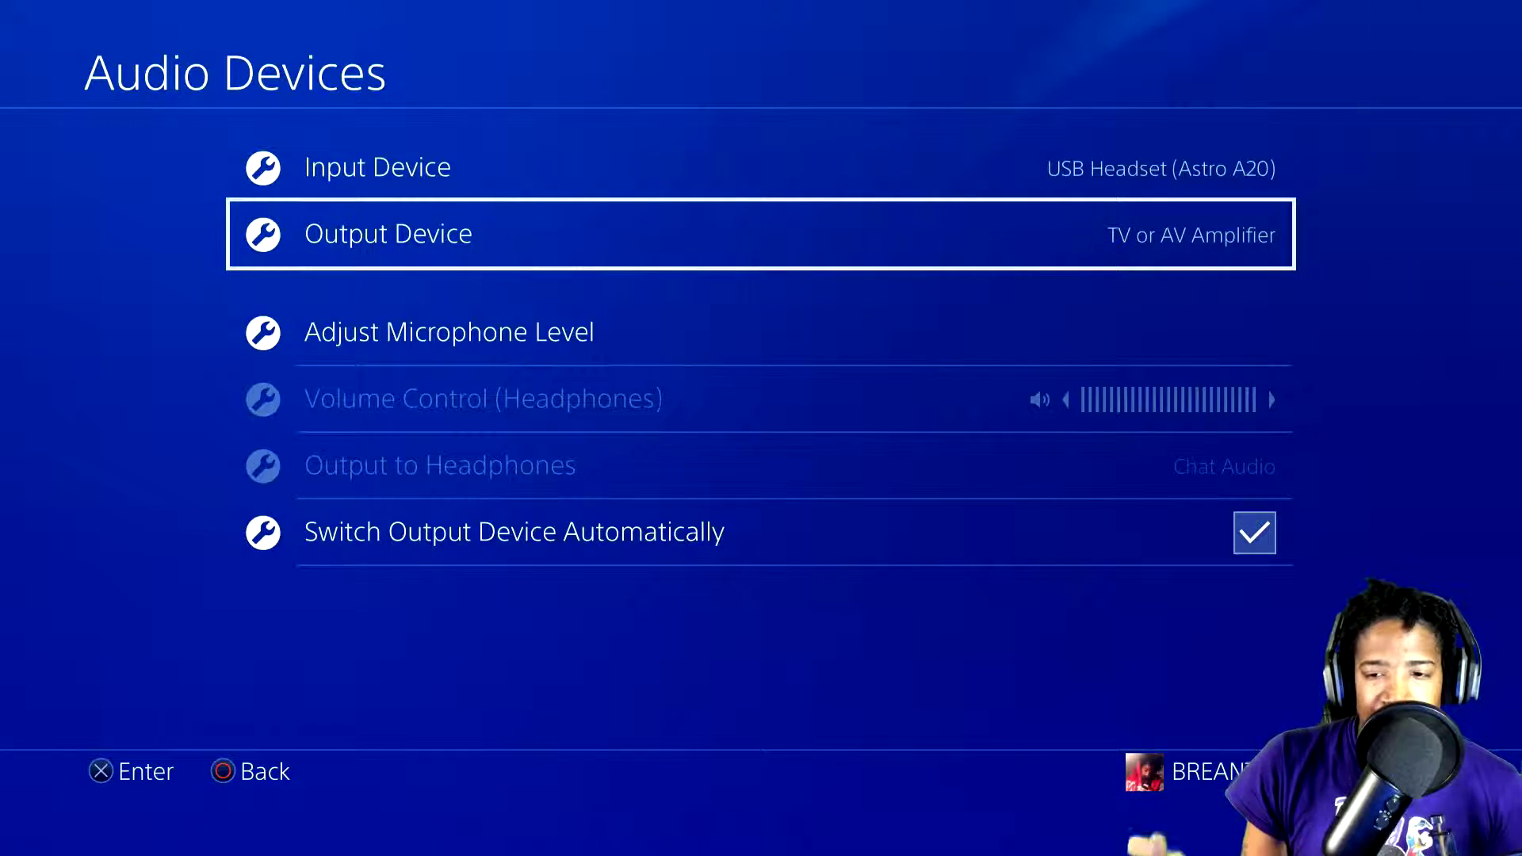
Set the chat audio output device to USB Headset (Astro A20)
{"action": "key", "text": "Return"}
{"action": "key", "text": "Up"}
{"action": "key", "text": "Return"}
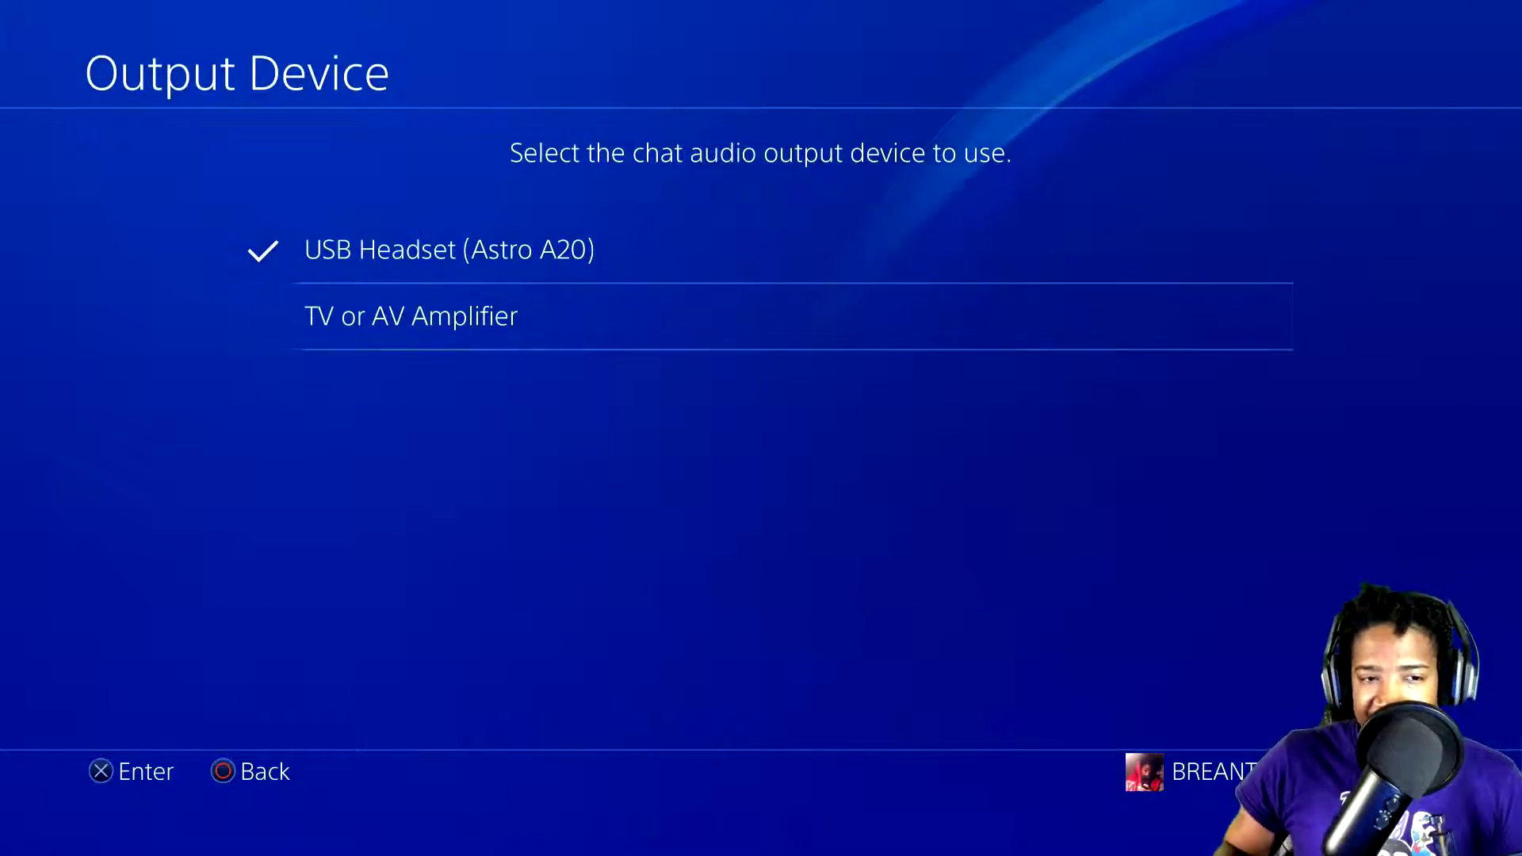
Set Output to Headphones to All Audio
{"action": "key", "text": "Down"}
{"action": "key", "text": "Down"}
{"action": "key", "text": "Down"}
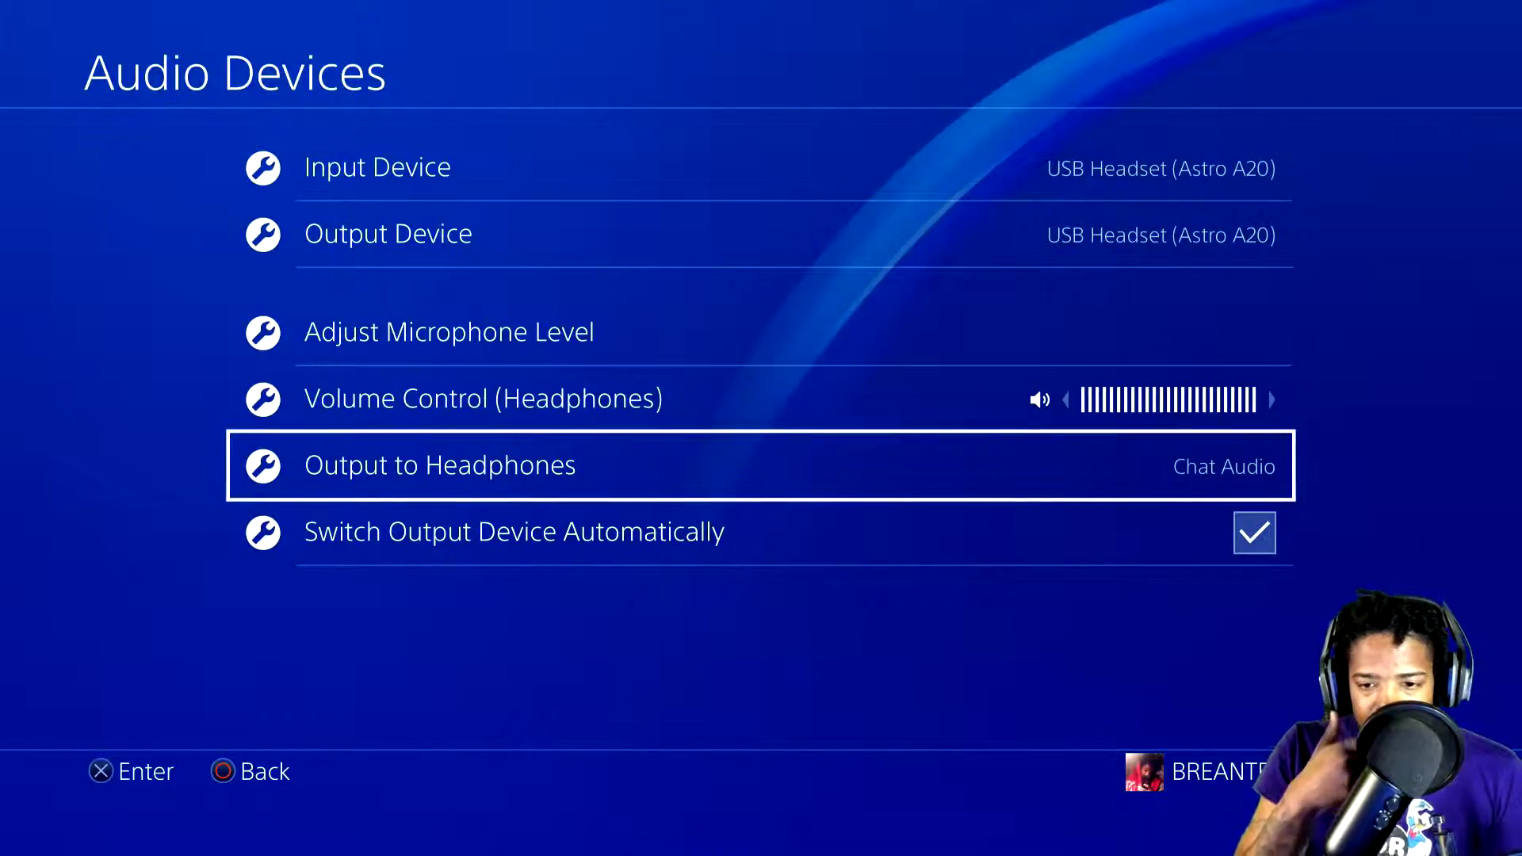
{"action": "key", "text": "Return"}
{"action": "key", "text": "Up"}
{"action": "key", "text": "Return"}
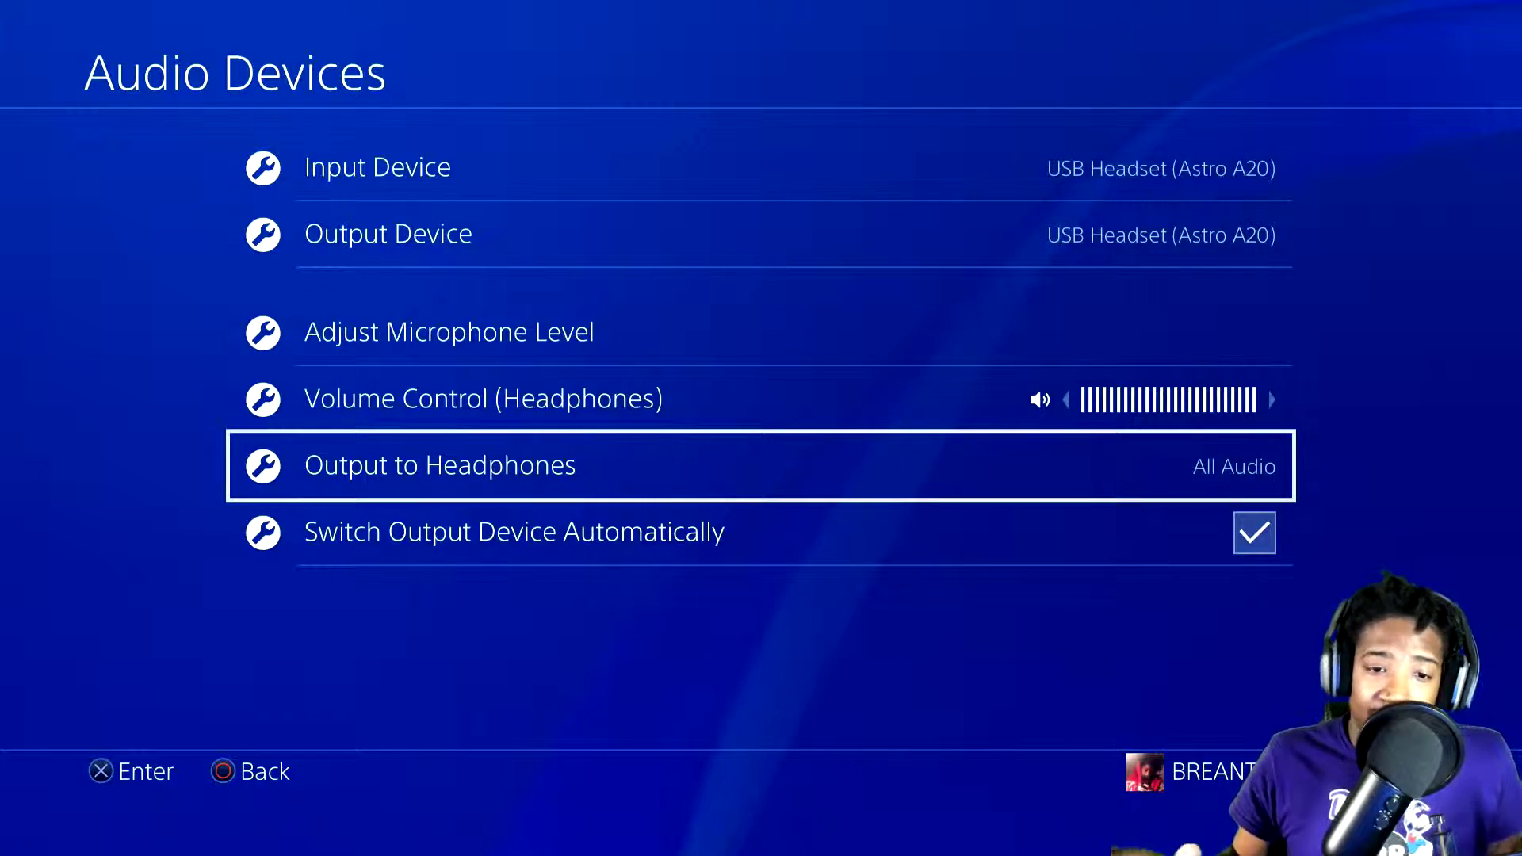
Set Output to Headphones to Chat Audio
{"action": "key", "text": "Up"}
{"action": "key", "text": "Up"}
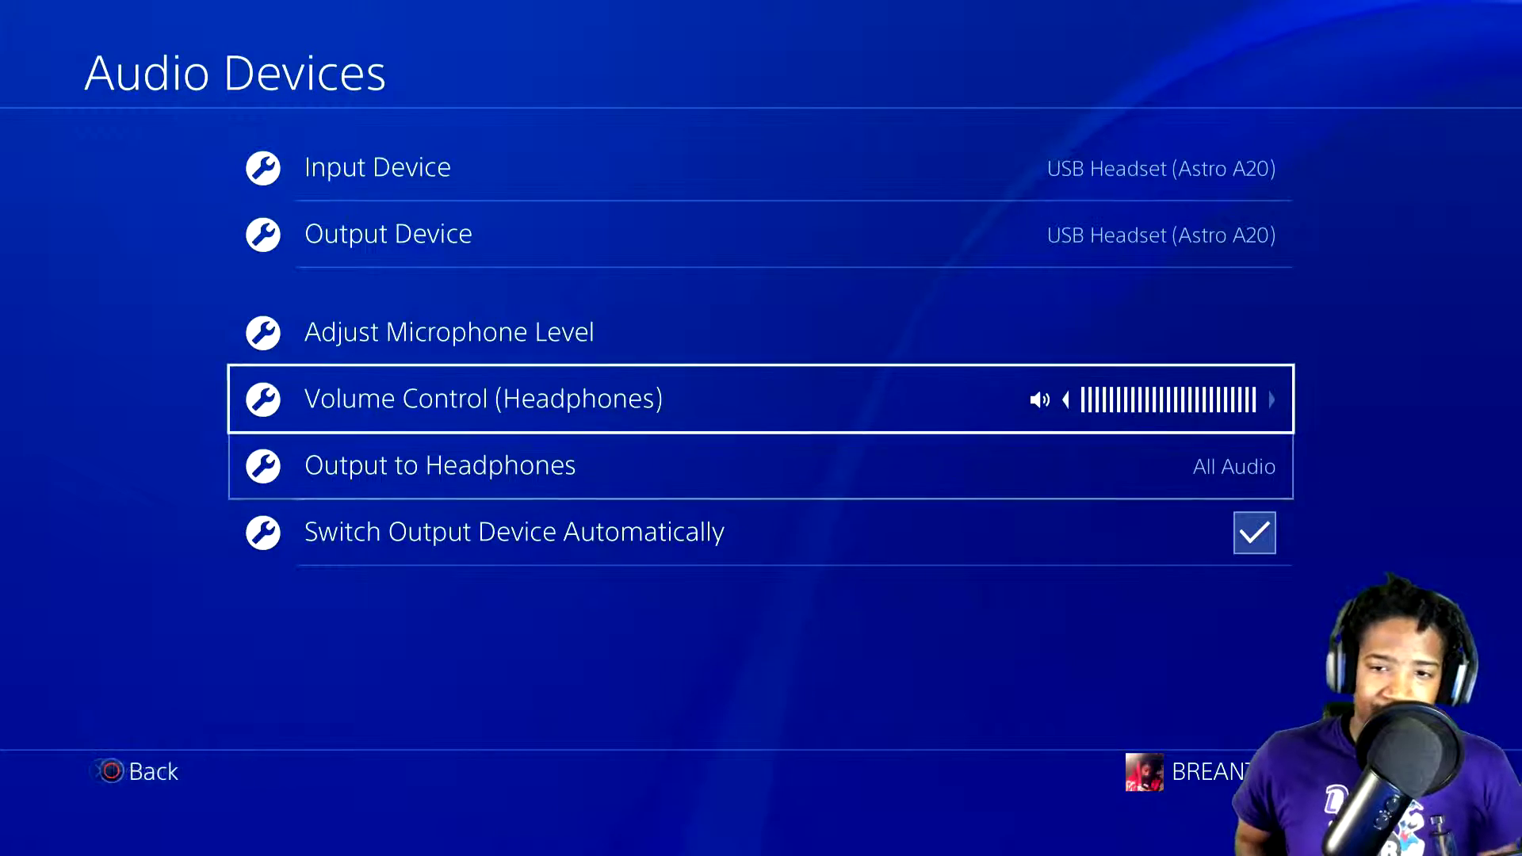
{"action": "key", "text": "Down"}
{"action": "key", "text": "Down"}
{"action": "key", "text": "Return"}
{"action": "key", "text": "Down"}
{"action": "key", "text": "Return"}
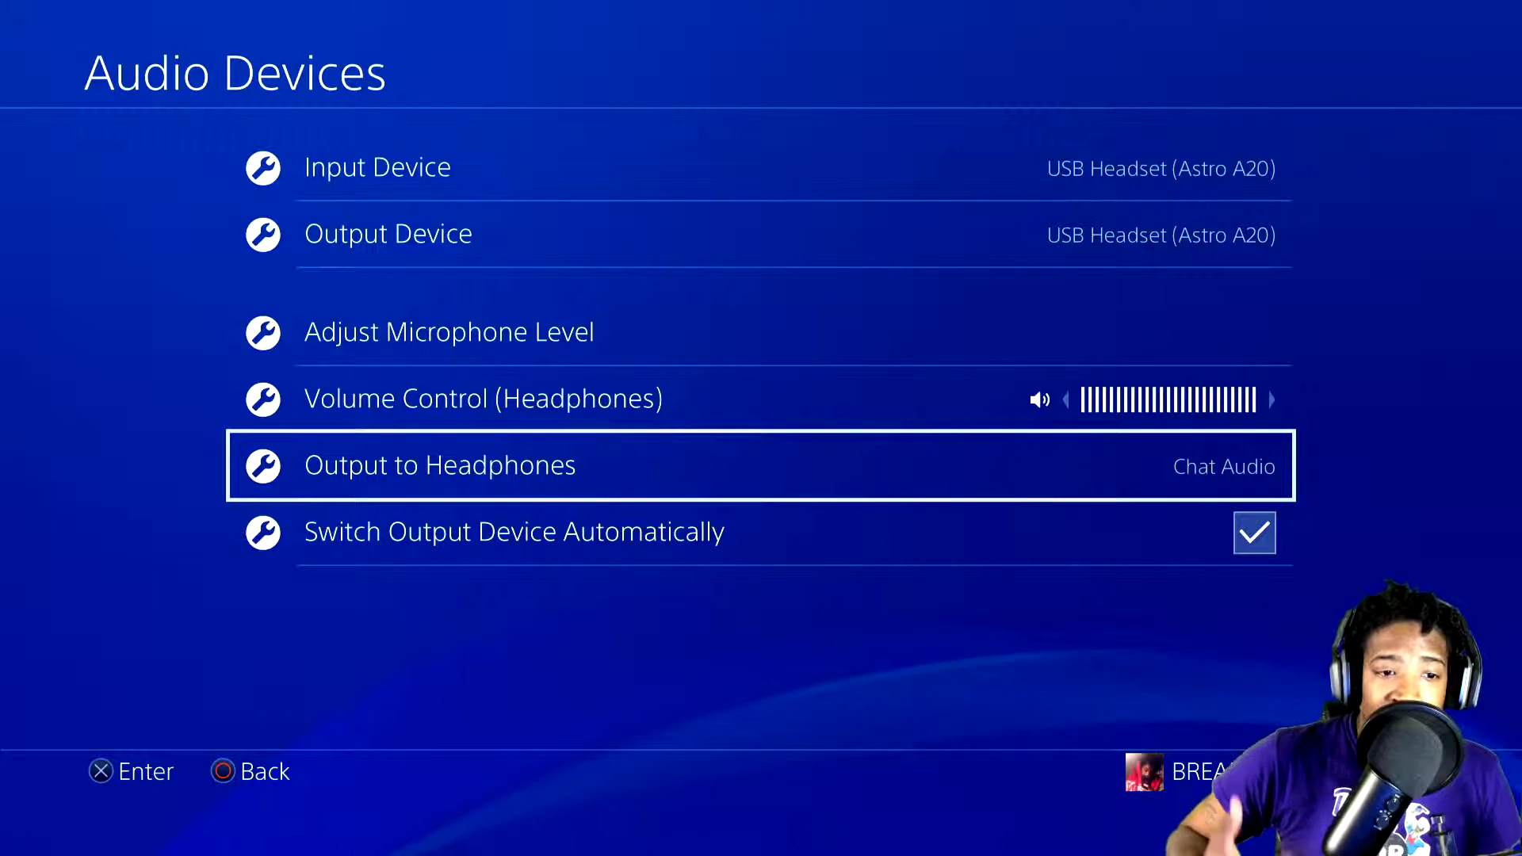
Review the Audio Devices entries from Input Device down to Output to Headphones
{"action": "key", "text": "Up"}
{"action": "key", "text": "Up"}
{"action": "key", "text": "Up"}
{"action": "key", "text": "Up"}
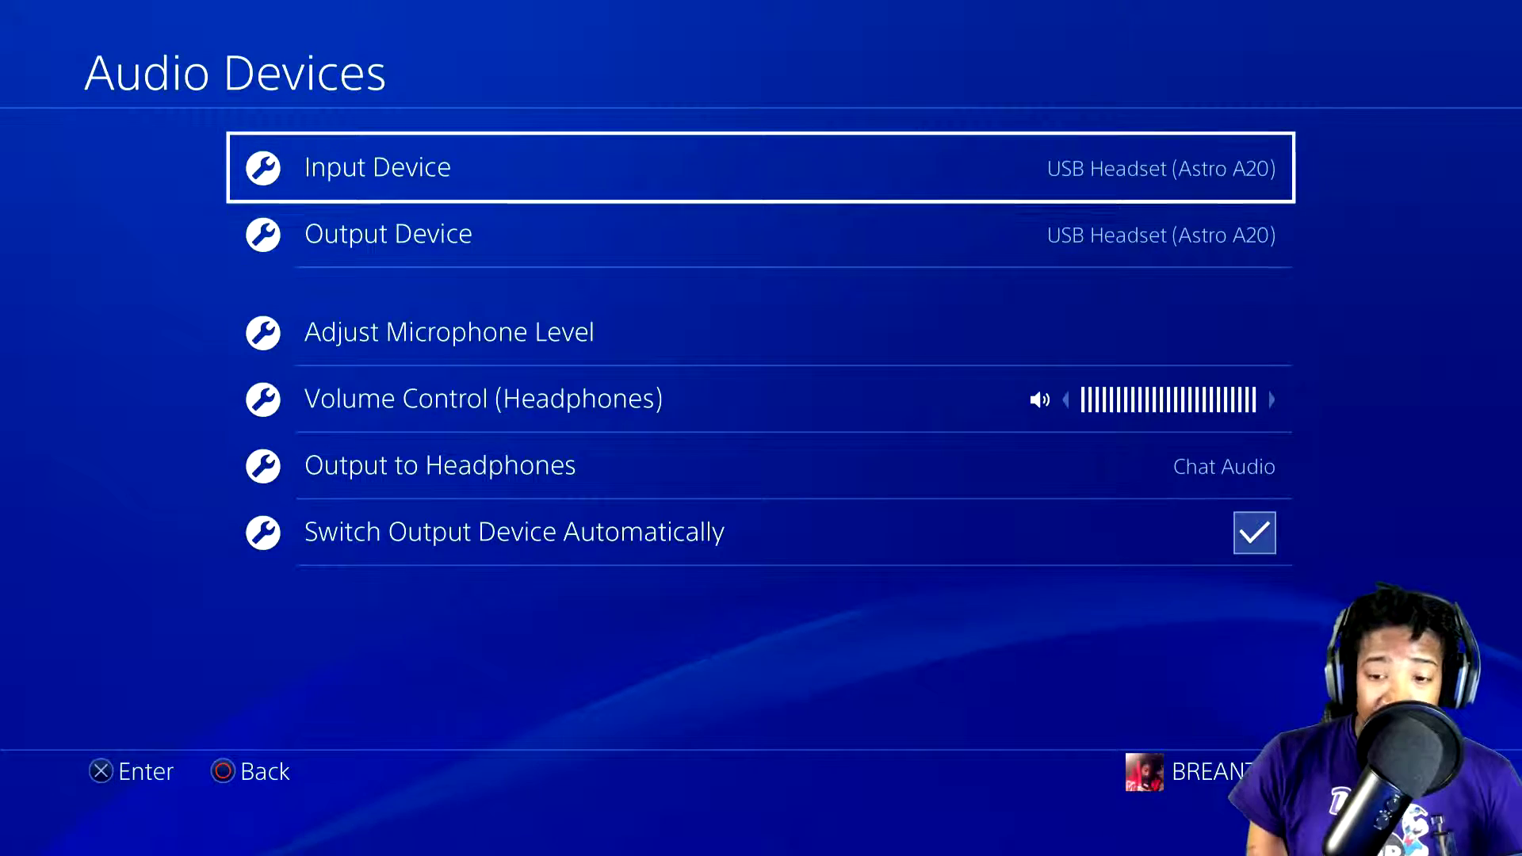
{"action": "key", "text": "Down"}
{"action": "key", "text": "Down"}
{"action": "key", "text": "Down"}
{"action": "key", "text": "Down"}
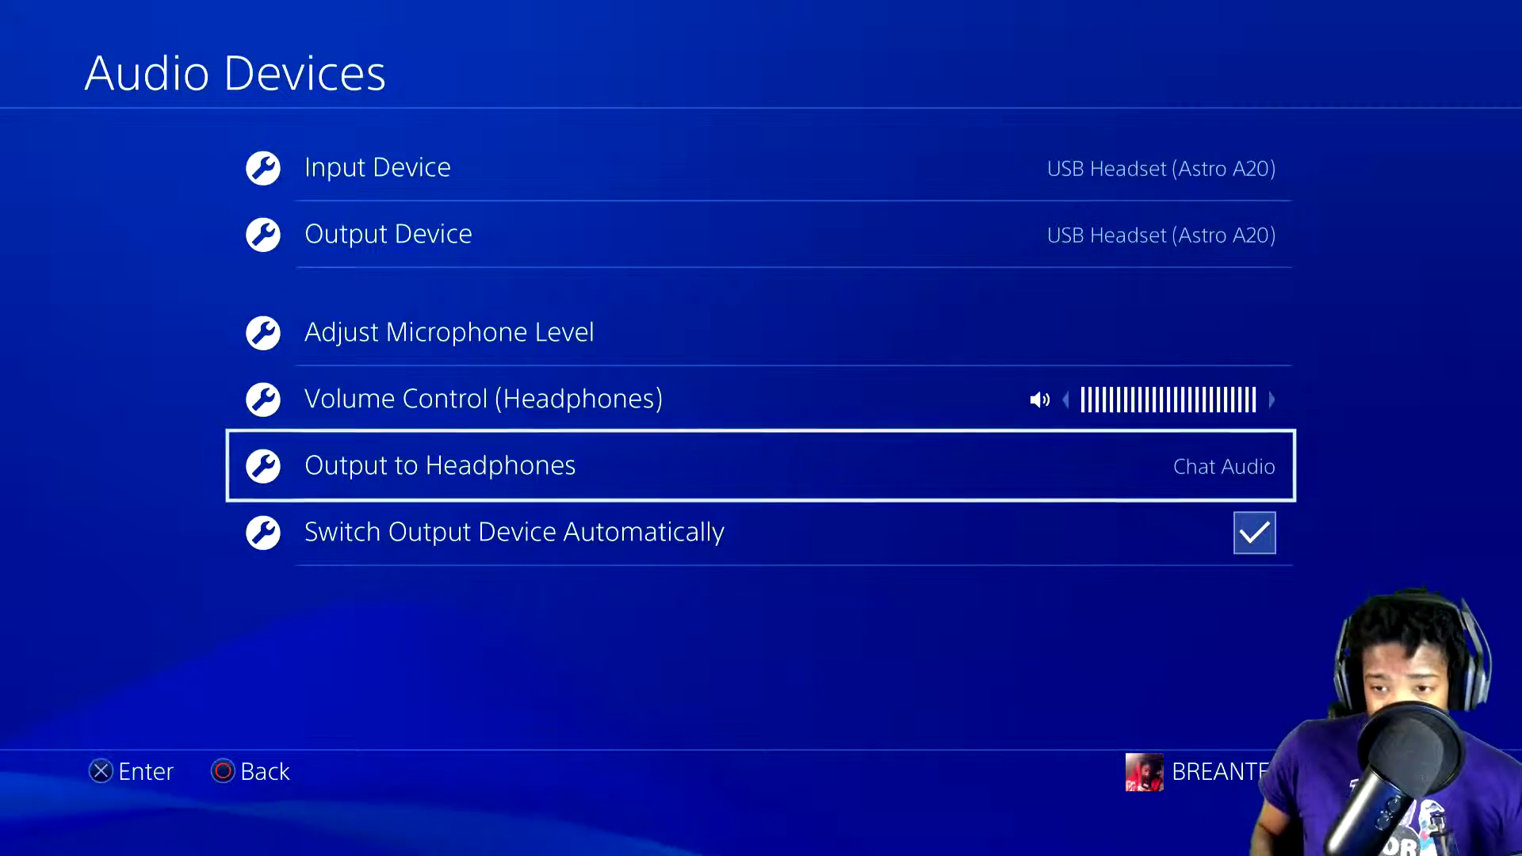
Reopen Audio Devices and check the choices available for Output to Headphones without changing them
{"action": "key", "text": "Escape"}
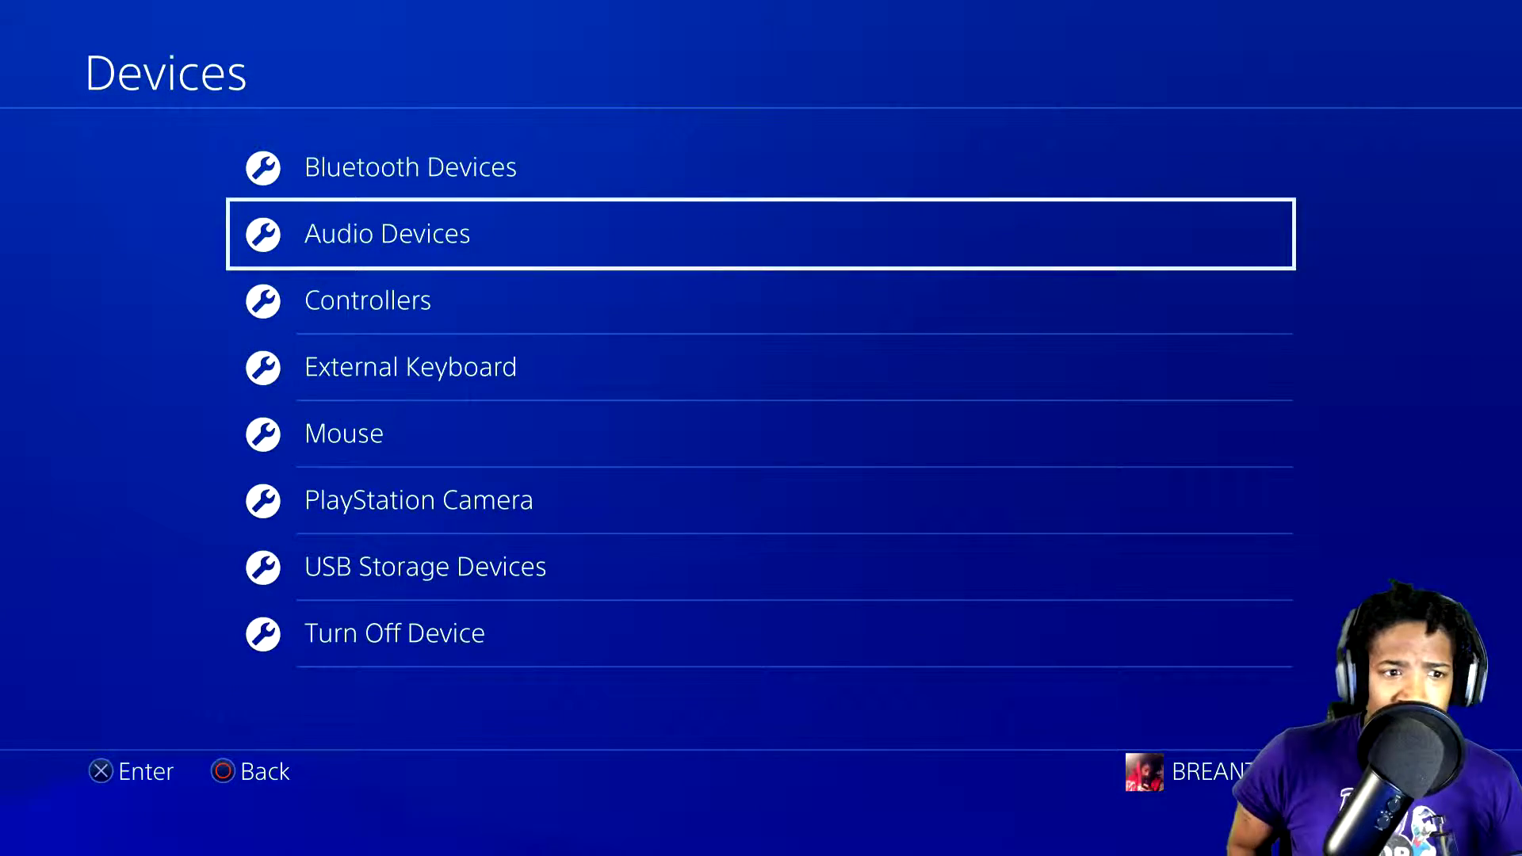
{"action": "key", "text": "Return"}
{"action": "key", "text": "Down"}
{"action": "key", "text": "Down"}
{"action": "key", "text": "Down"}
{"action": "key", "text": "Up"}
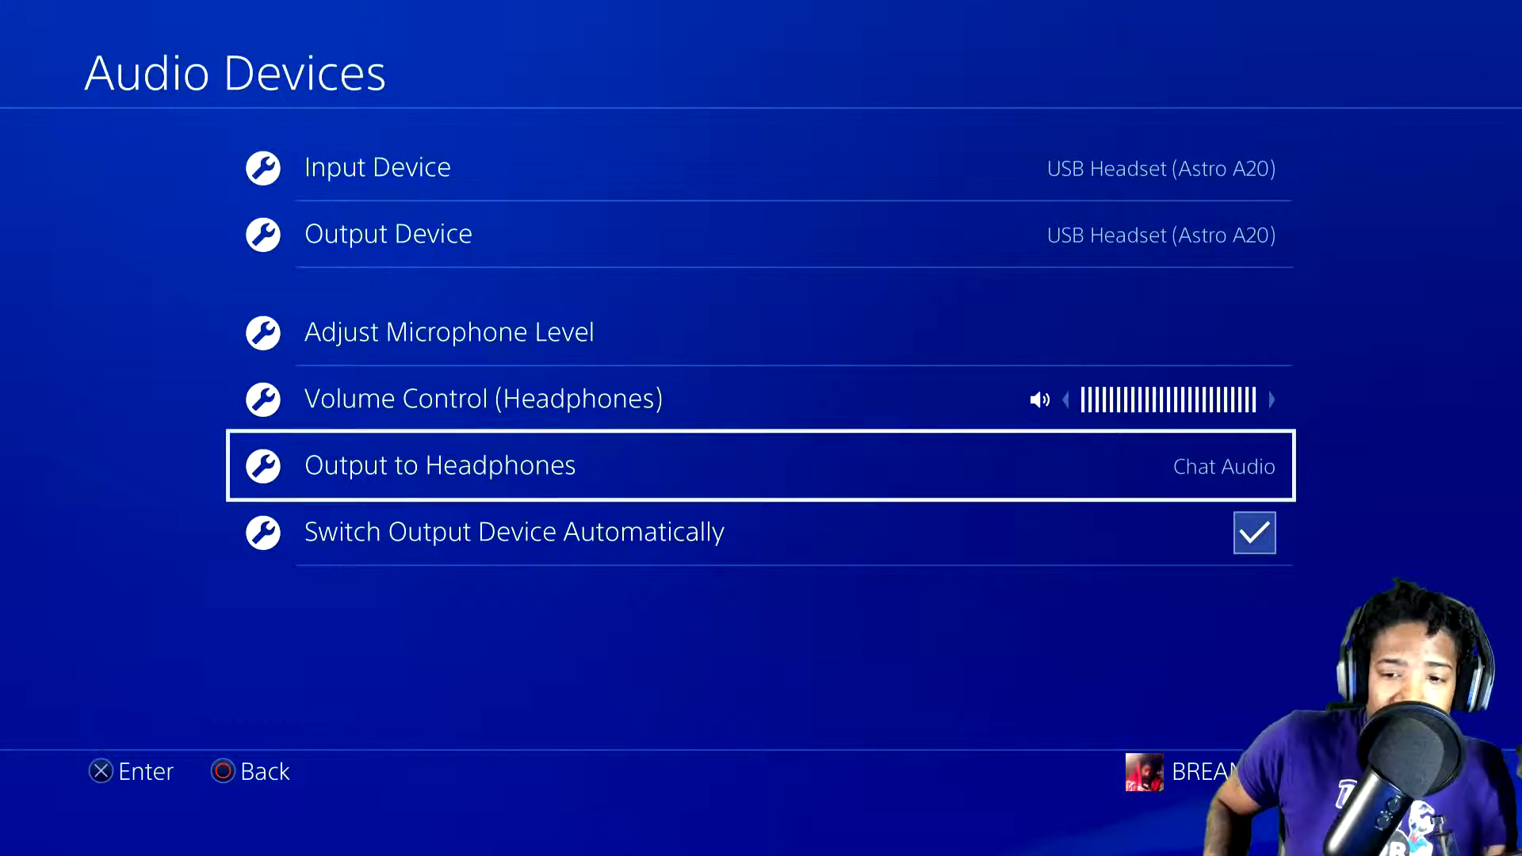
{"action": "key", "text": "Return"}
{"action": "key", "text": "Escape"}
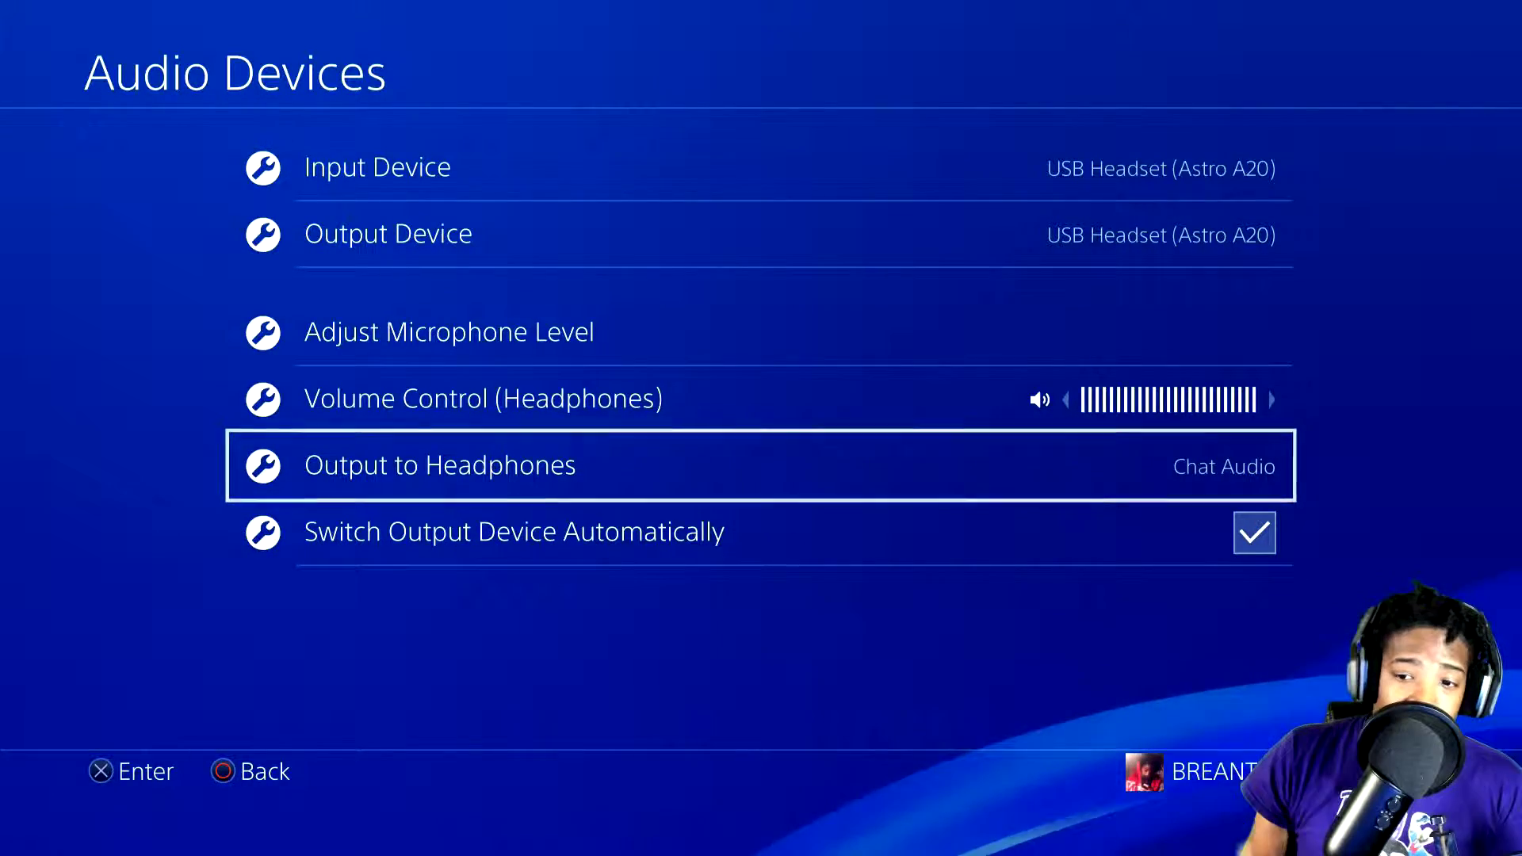
Leave the Audio Devices and system settings and return to the console's home screen
{"action": "key", "text": "Escape"}
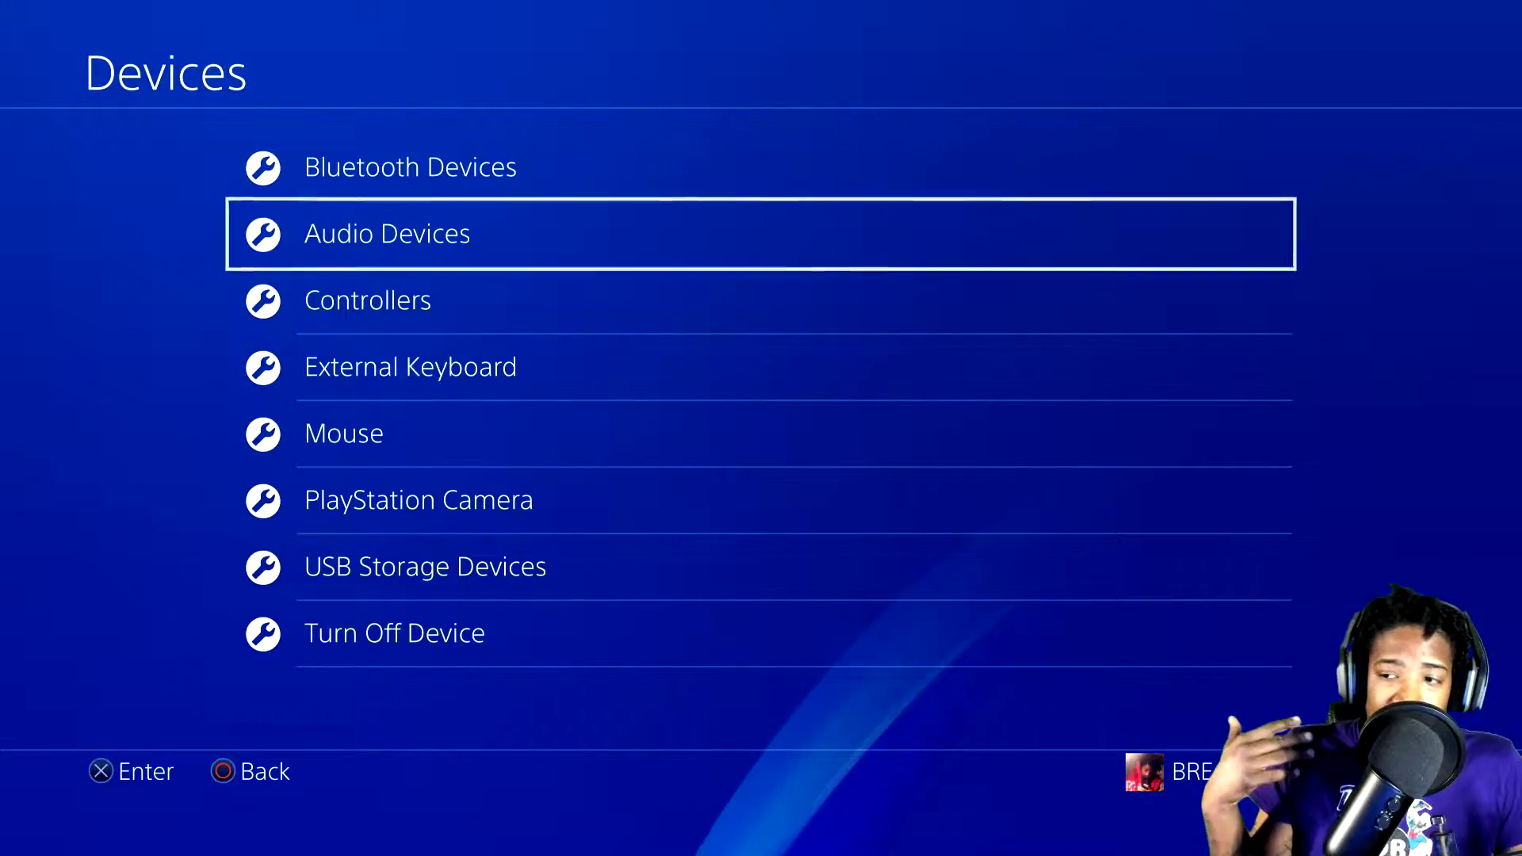
{"action": "key", "text": "Escape"}
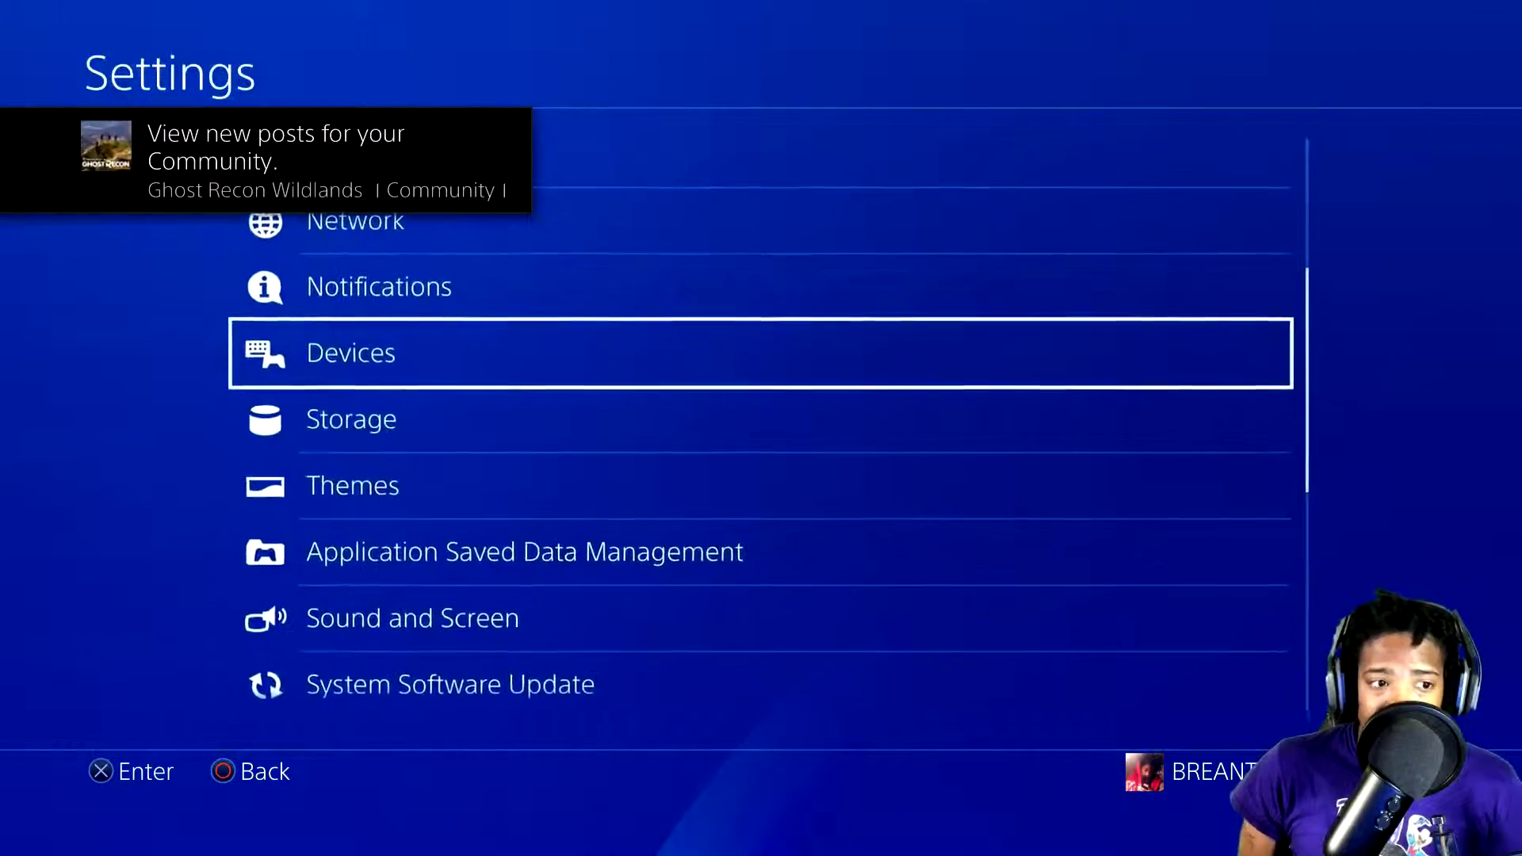
{"action": "key", "text": "Return"}
{"action": "key", "text": "Escape"}
{"action": "key", "text": "Down"}
{"action": "key", "text": "Down"}
{"action": "key", "text": "Down"}
{"action": "key", "text": "Down"}
{"action": "key", "text": "Down"}
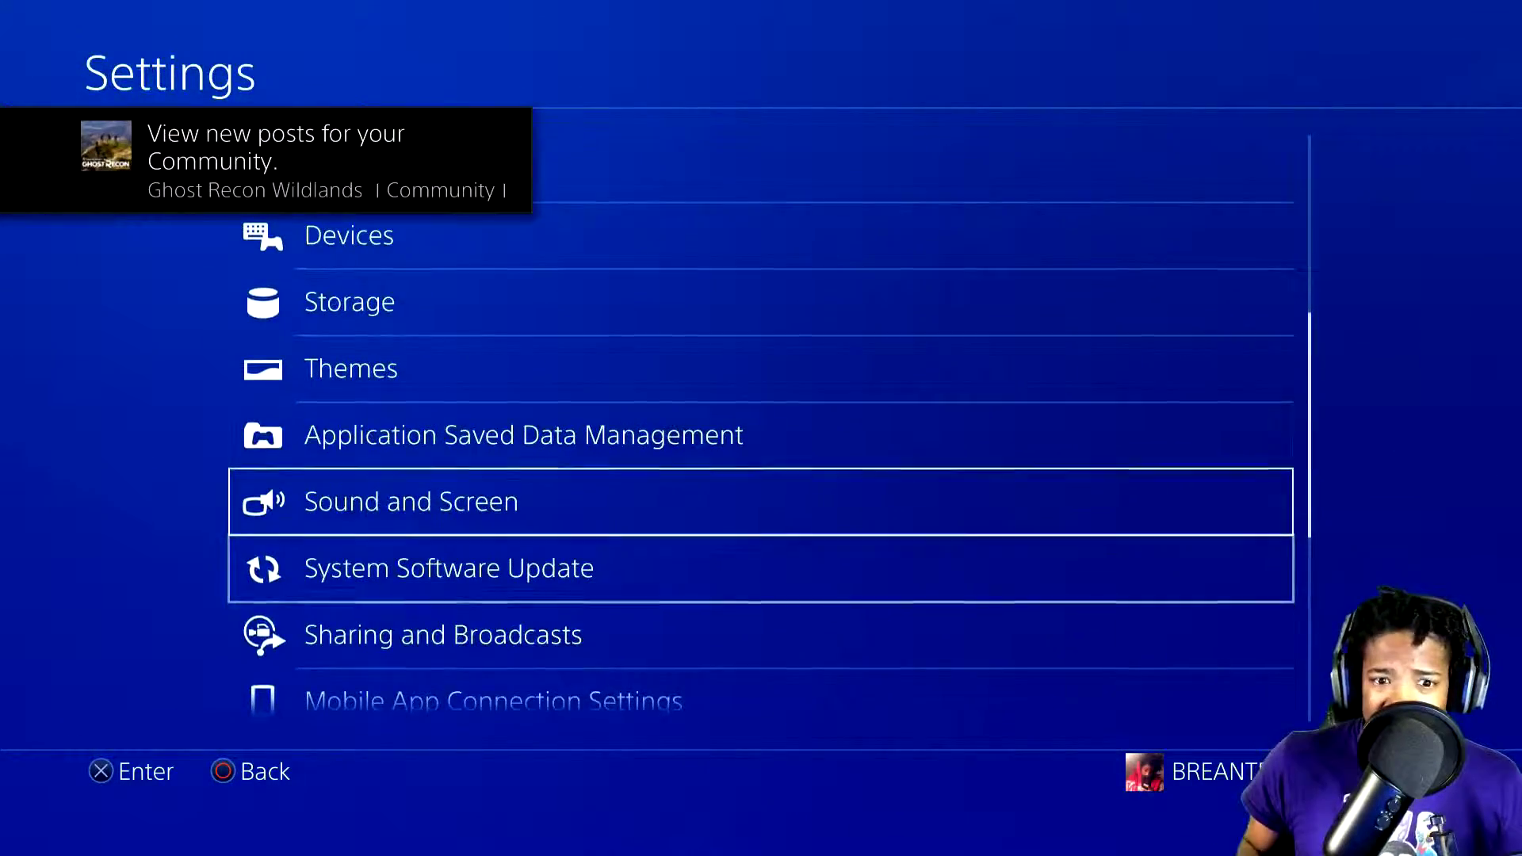
{"action": "key", "text": "Up"}
{"action": "key", "text": "Up"}
{"action": "key", "text": "Up"}
{"action": "key", "text": "Up"}
{"action": "key", "text": "Up"}
{"action": "key", "text": "Up"}
{"action": "key", "text": "Up"}
{"action": "key", "text": "Up"}
{"action": "key", "text": "Up"}
{"action": "key", "text": "Up"}
{"action": "key", "text": "Up"}
{"action": "key", "text": "Escape"}
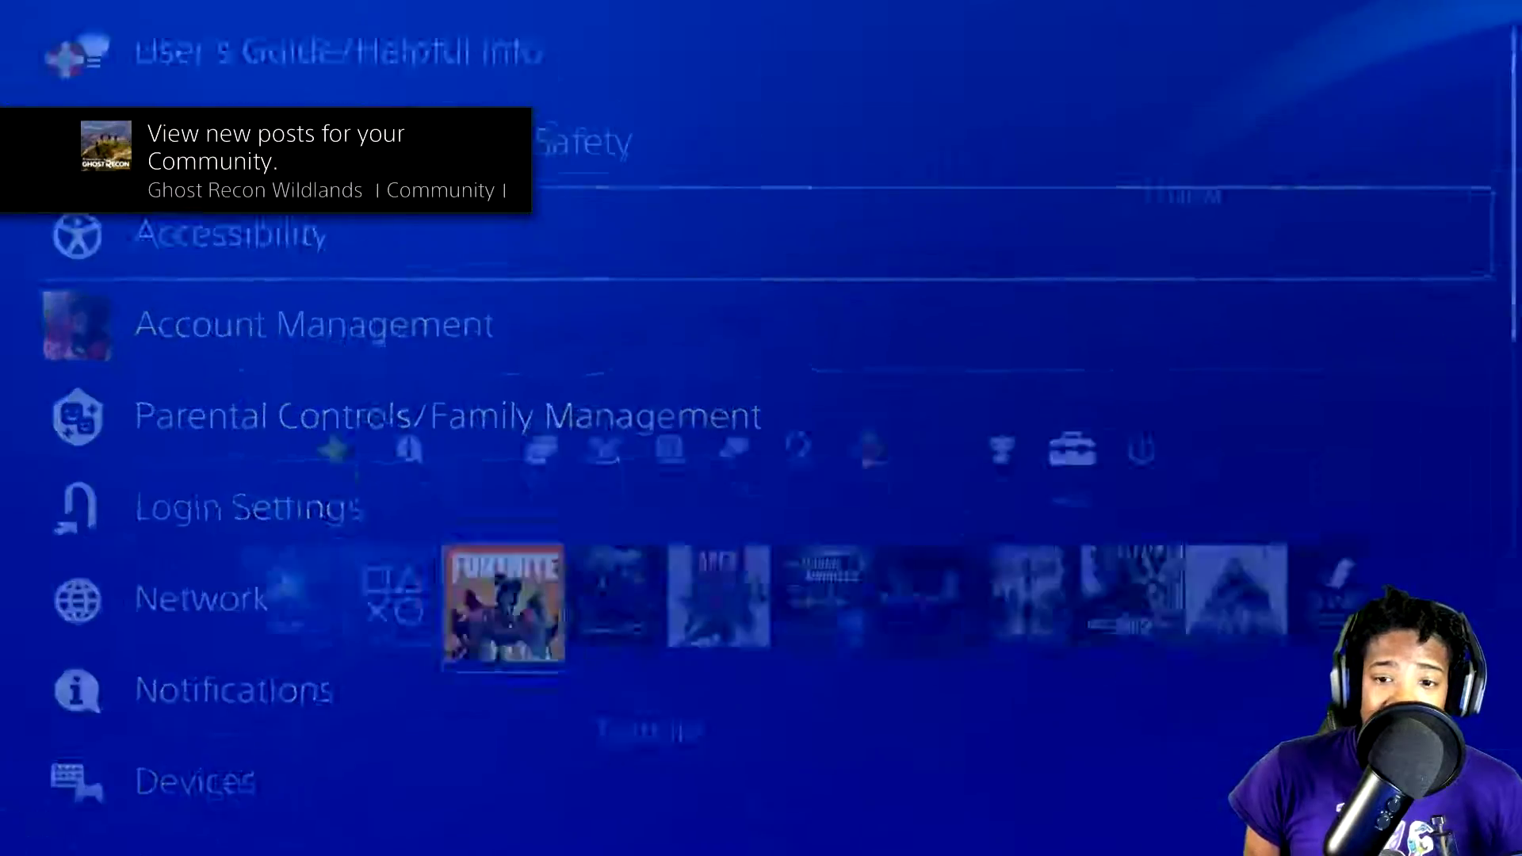